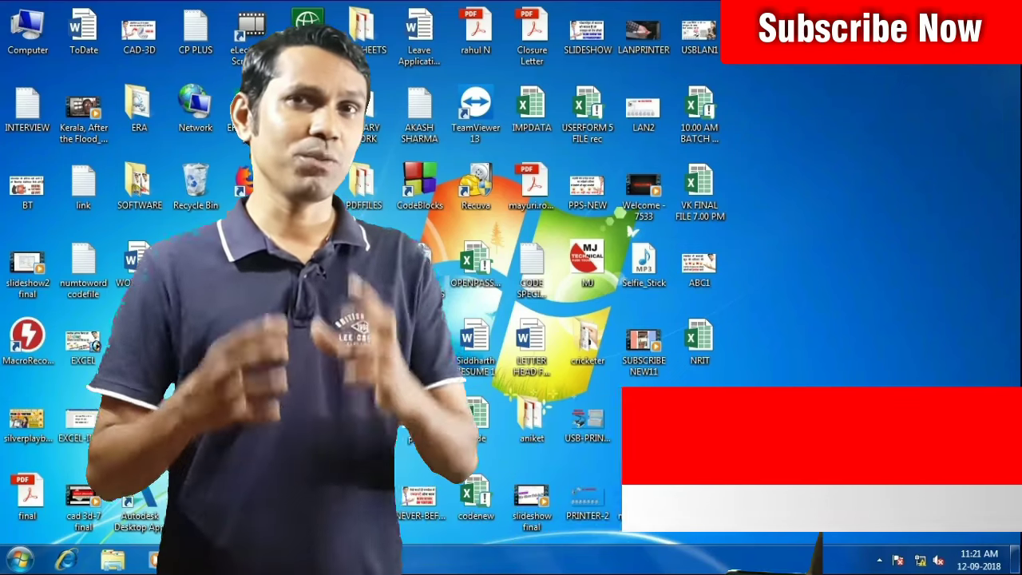
Launch Excel from the Run prompt and create a blank workbook, Book1
key(super+r)
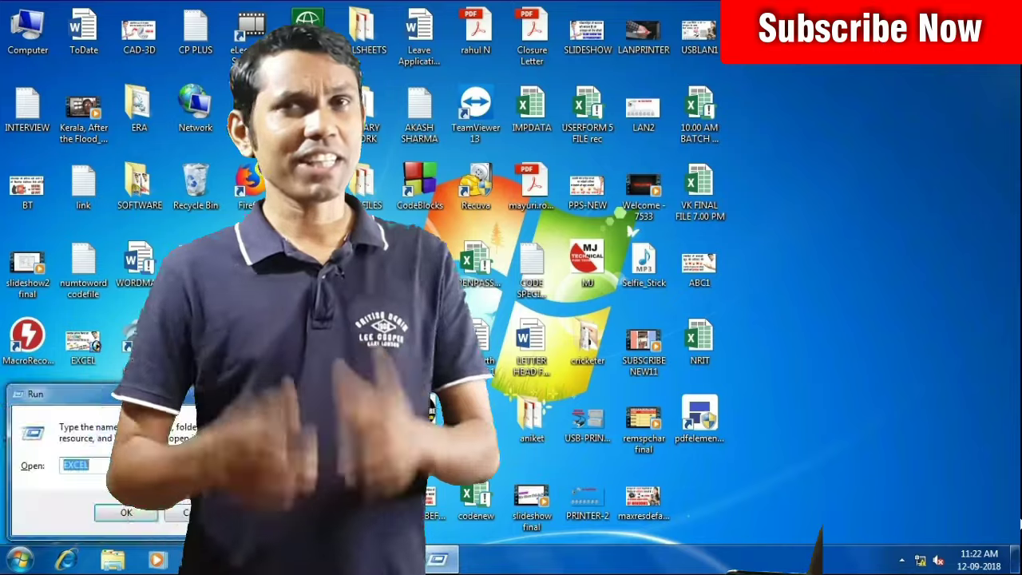
key(Return)
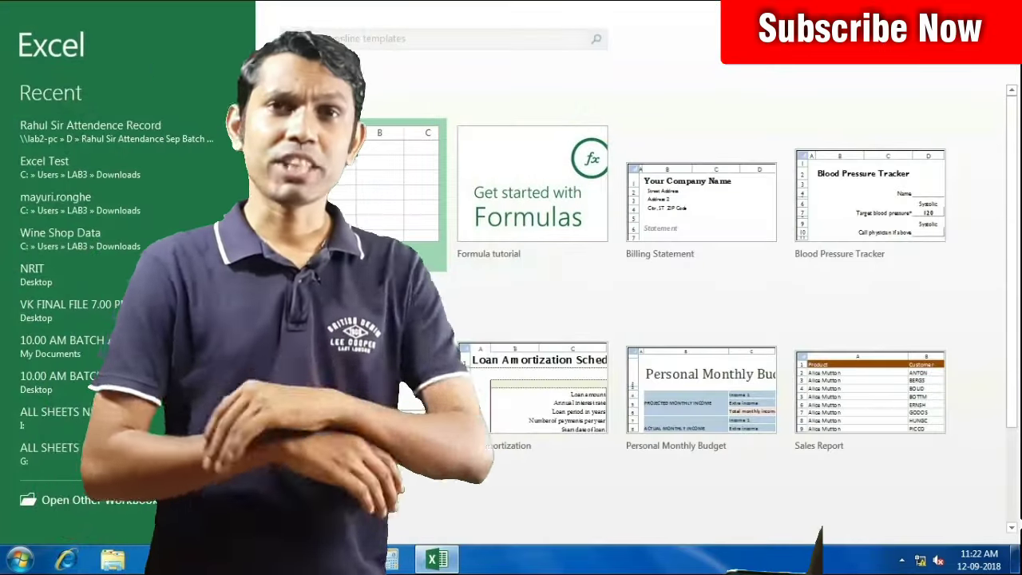
key(Return)
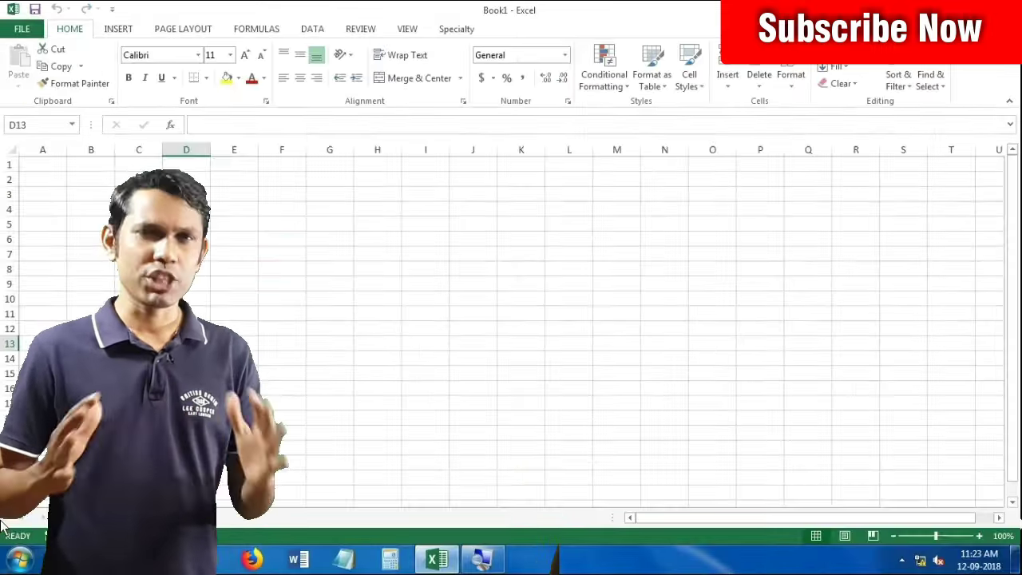
Start a formula in D13 referencing B1 and A1, then cancel it
text(-)
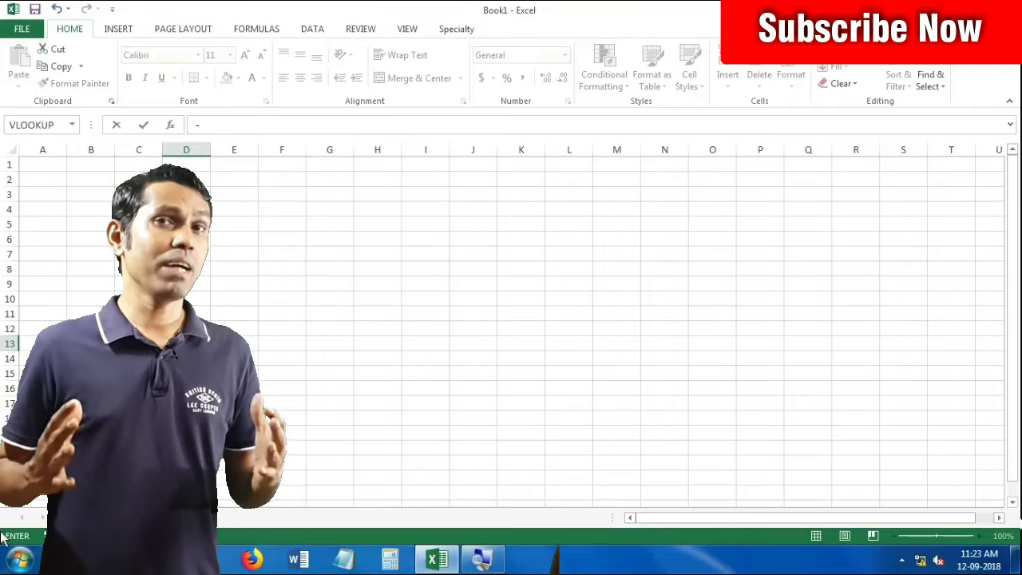
click(82, 166)
click(51, 165)
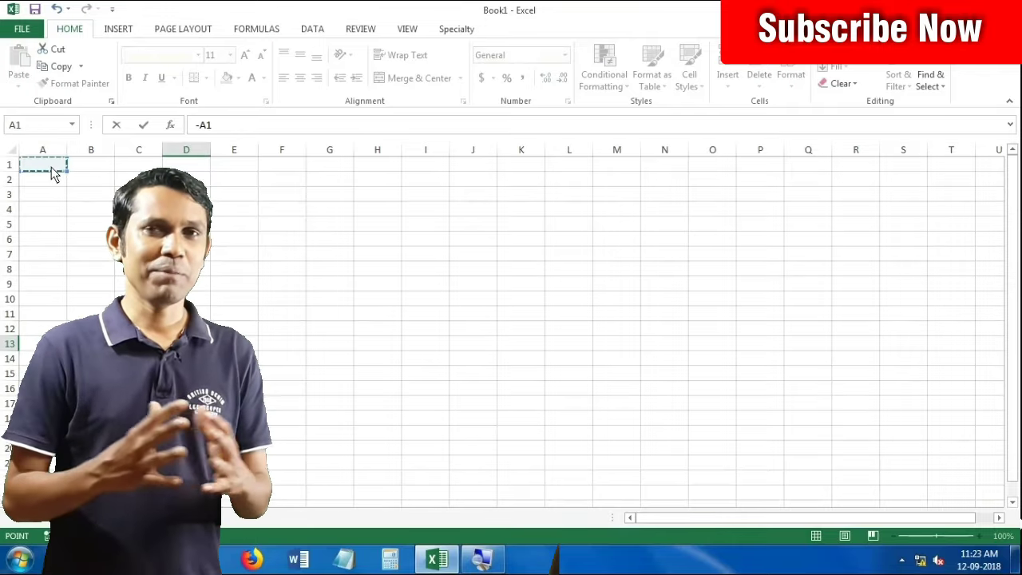
key(Escape)
Zoom the grid to 190% and select cell A1
ctrl+scroll(49, 177, up, 1)
ctrl+scroll(44, 175, up, 3)
ctrl+scroll(40, 173, up, 2)
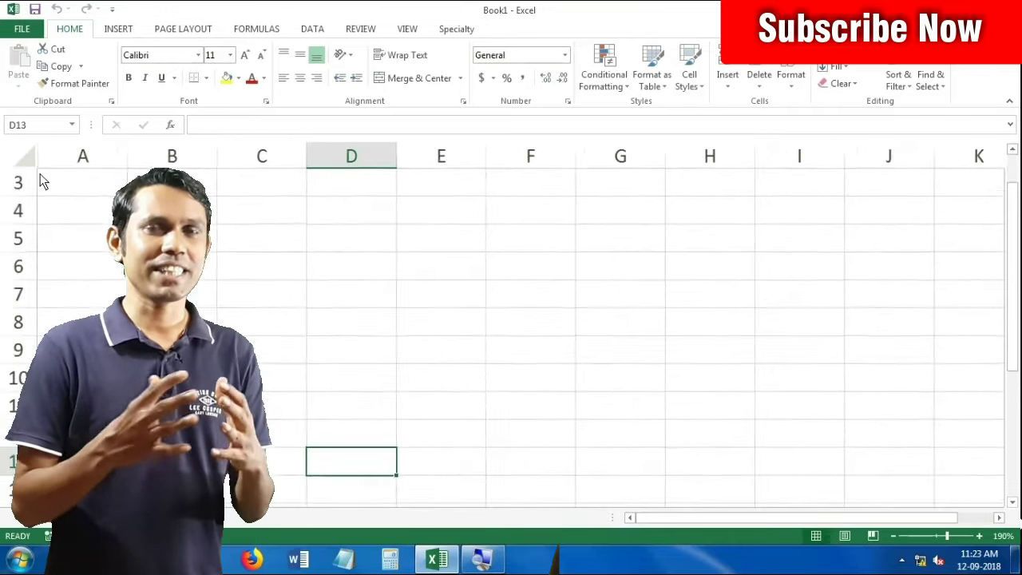
click(55, 191)
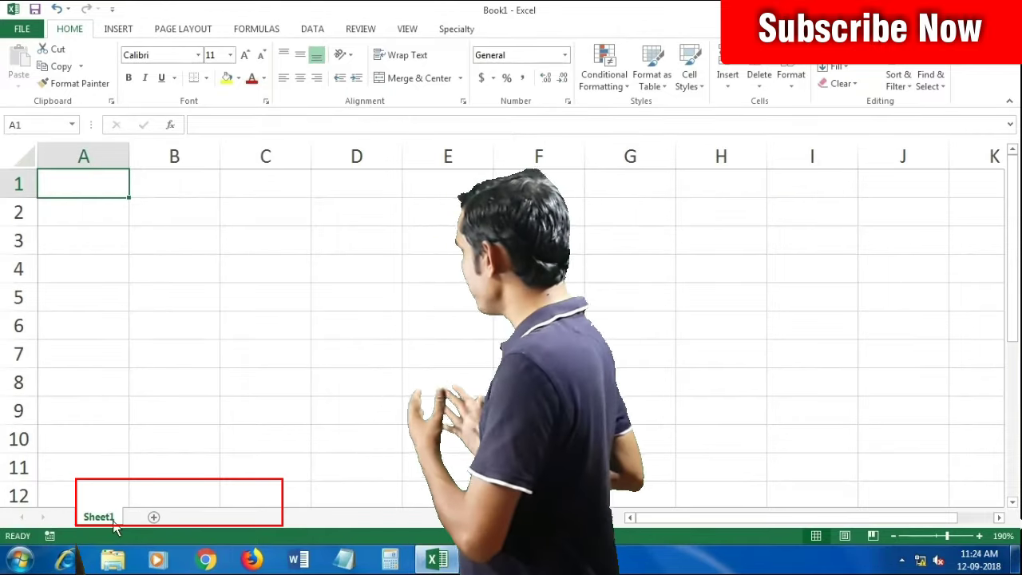
Add Sheet2, zoom it to 190%, and select columns A through F in turn
click(153, 517)
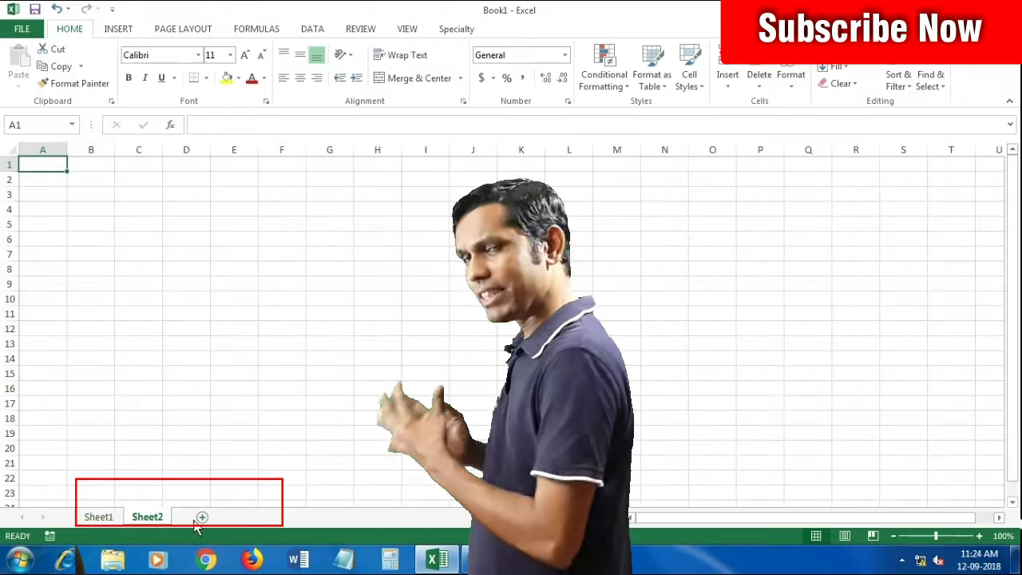
ctrl+scroll(202, 521, up, 6)
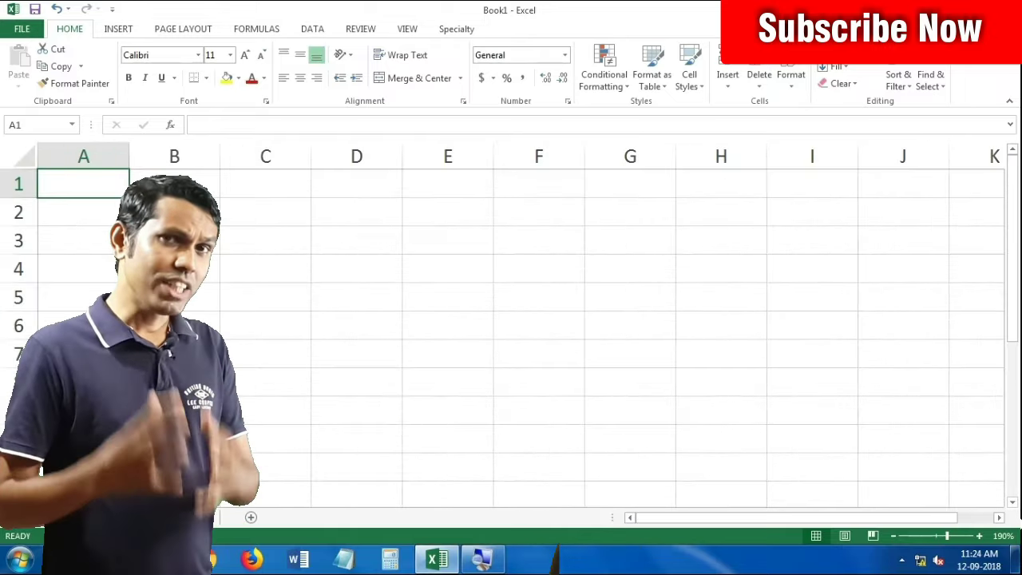
drag(88, 156, 146, 158)
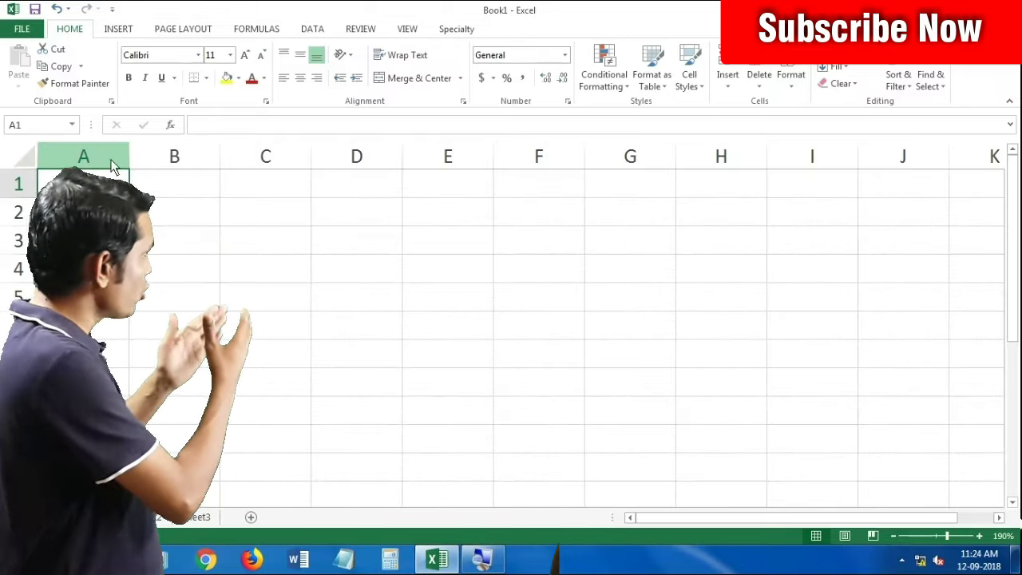
click(164, 157)
click(255, 157)
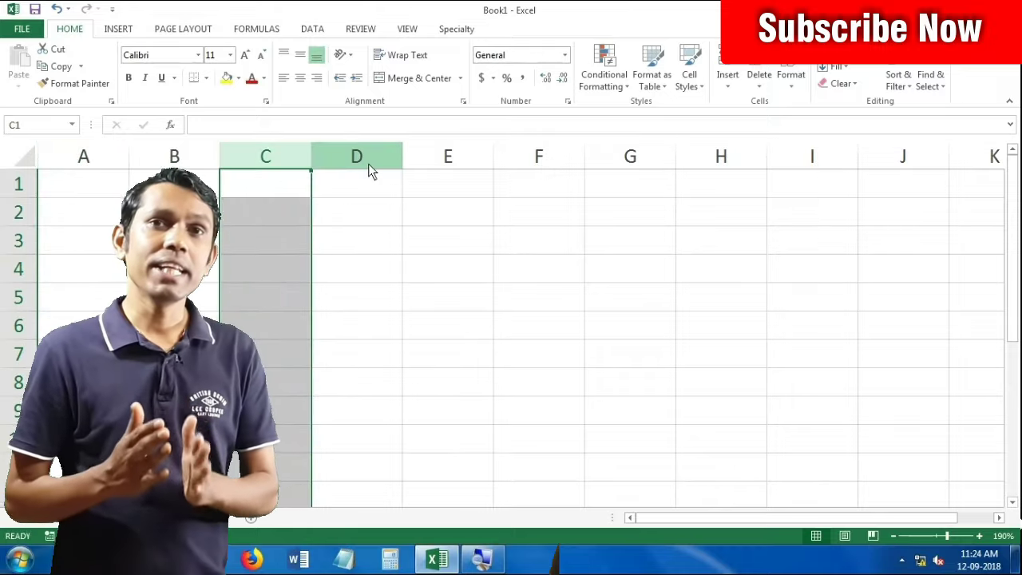
click(368, 160)
click(479, 160)
click(532, 160)
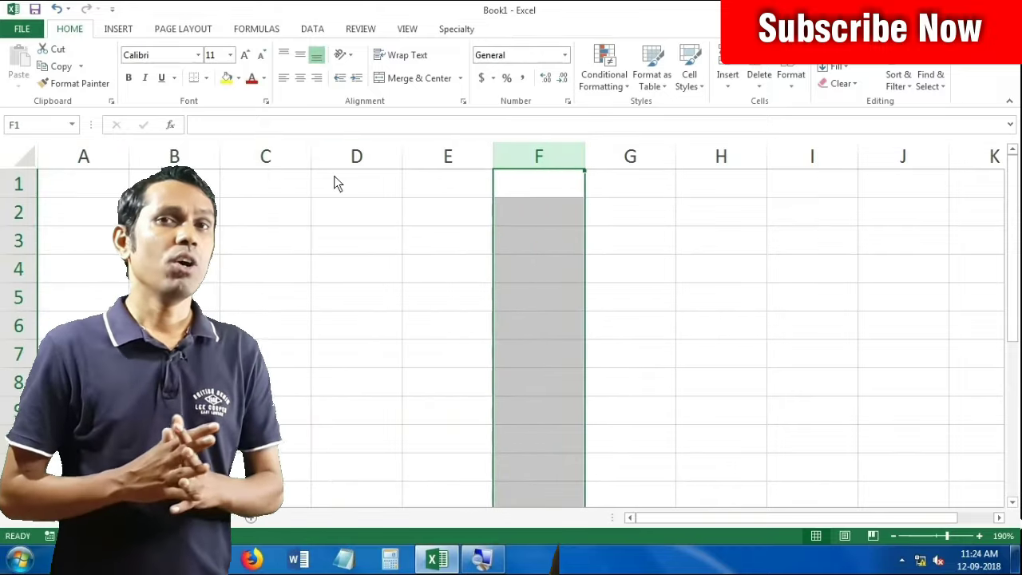
Select rows 1 and 2, then a single cell in row 1 and move right
click(18, 184)
click(18, 212)
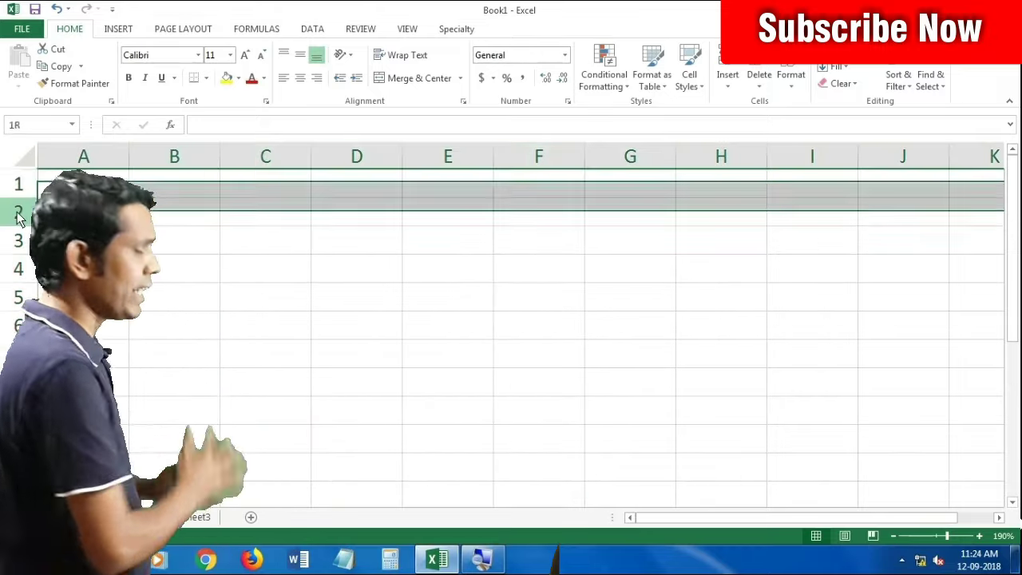
click(457, 178)
key(Right)
key(Right)
key(Right)
key(Right)
key(Right)
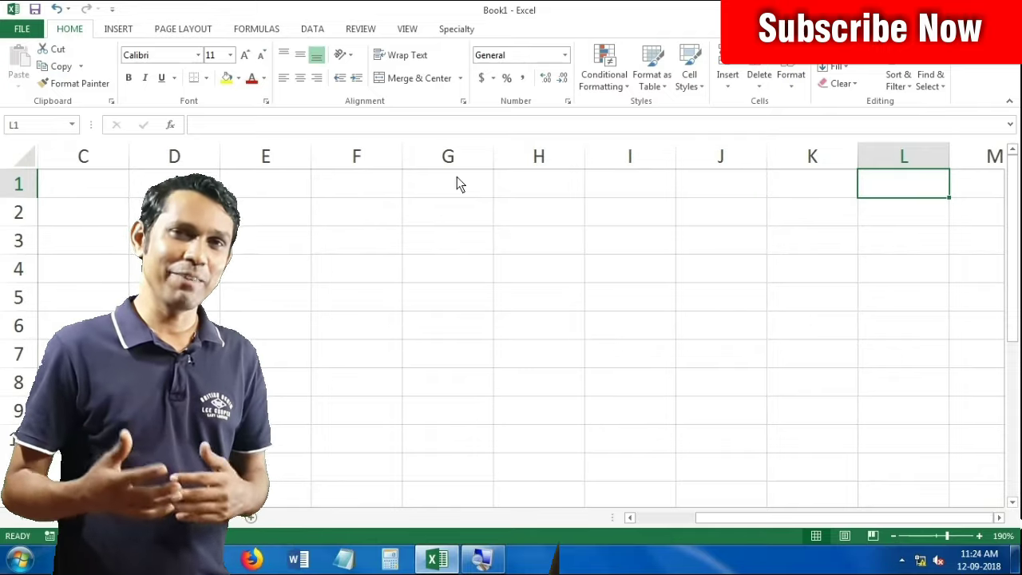
key(Right)
key(Right)
key(Right)
key(Right)
key(Right)
key(Right)
key(Right)
key(Right)
key(Right)
key(Right)
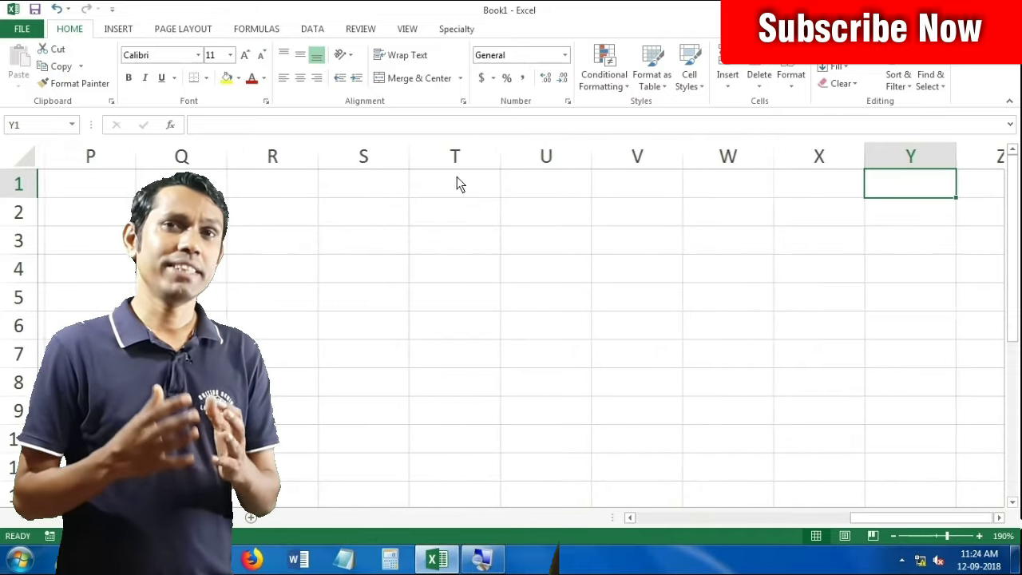
key(Right)
key(Right)
key(Right)
key(Right)
key(Right)
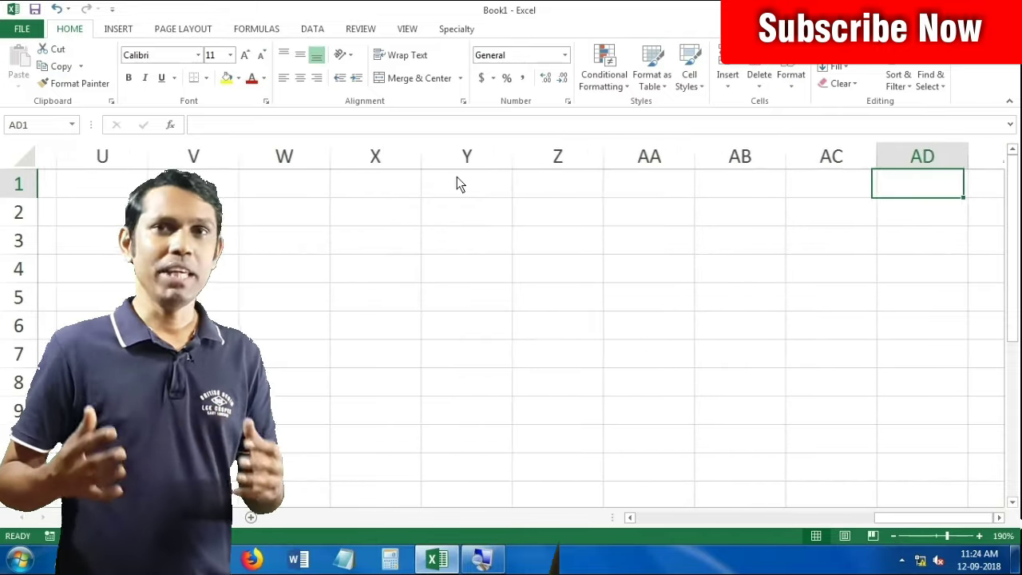
key(ctrl+Home)
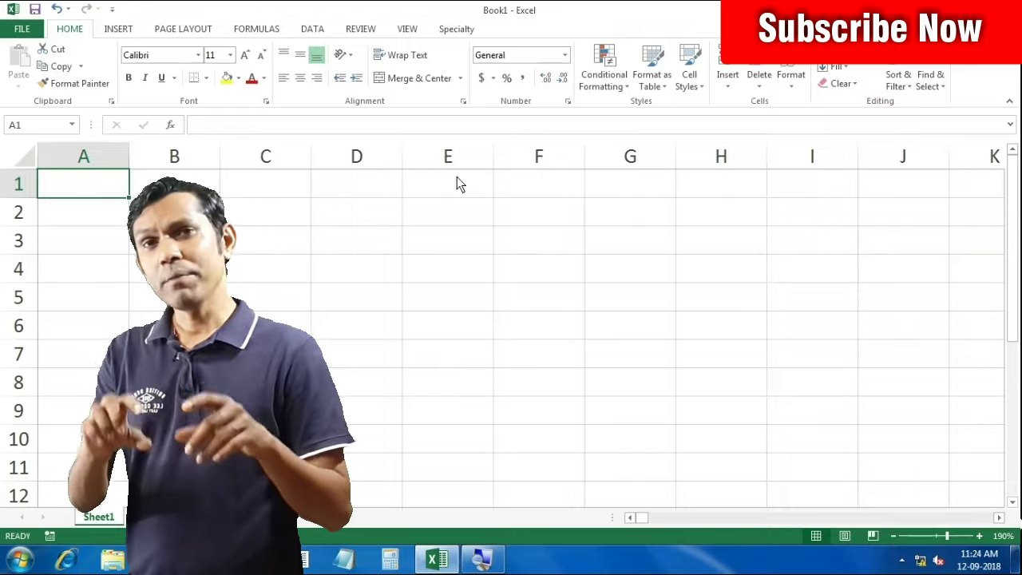
Move down column A, then jump to the last row, 1048576
key(Down)
key(Down)
key(Down)
key(Down)
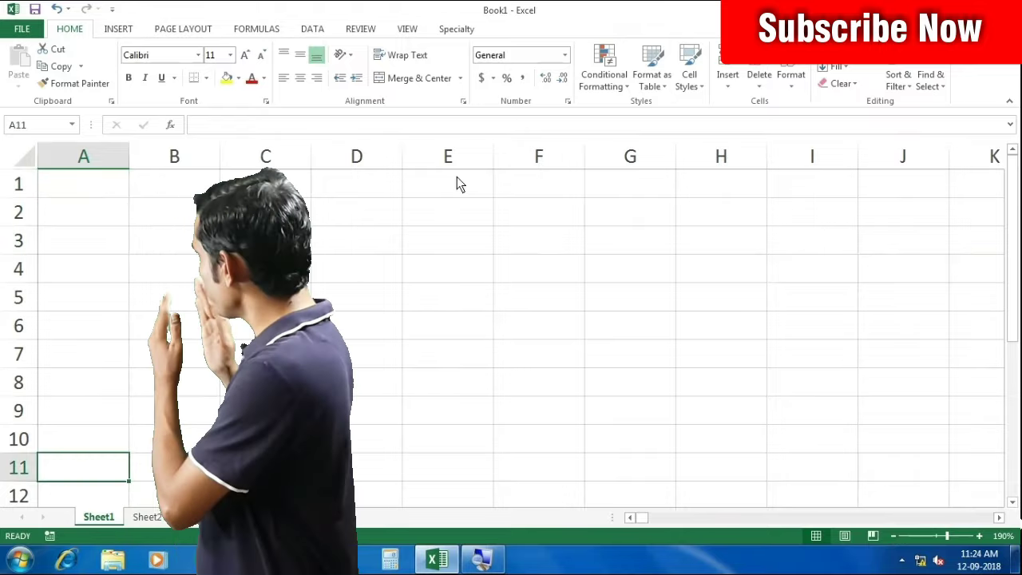
key(Up)
key(Up)
key(Down)
key(Down)
key(Down)
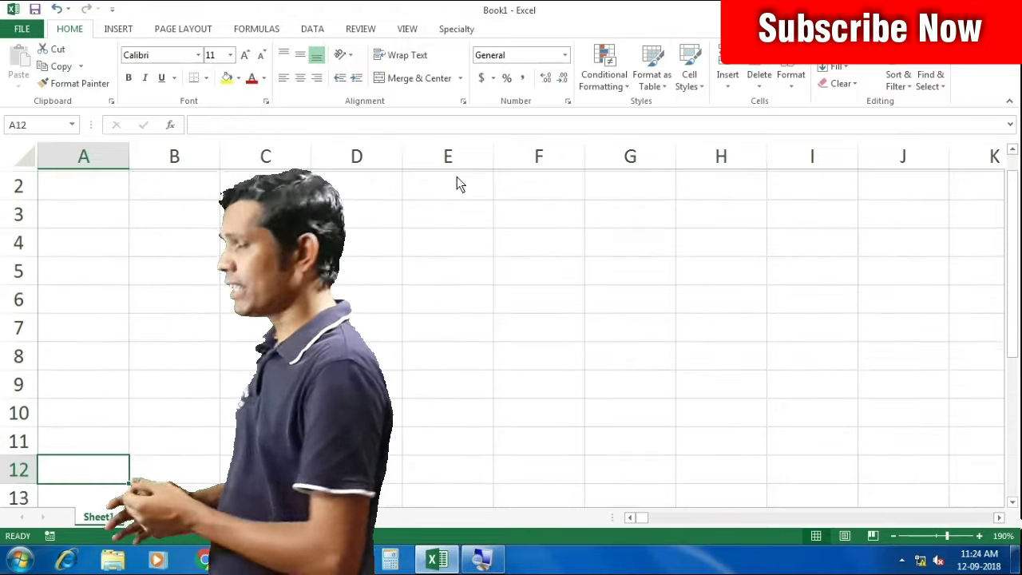
key(Down)
key(Down)
key(Down)
key(Down)
key(Down)
key(Down)
key(Down)
key(ctrl+Down)
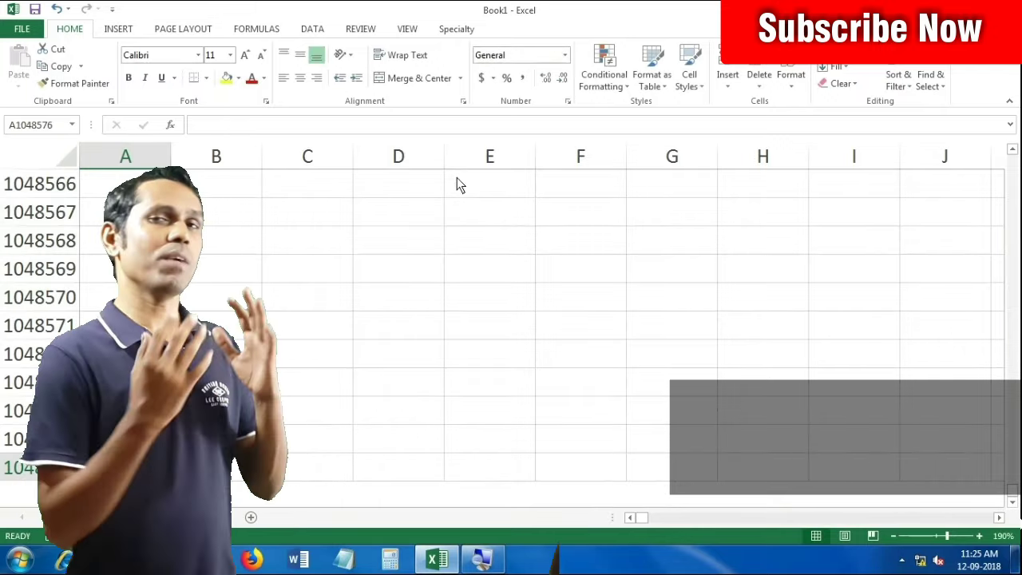
Return to the top of the sheet and move the active cell to E4
key(ctrl+Up)
key(Right)
key(Right)
key(Down)
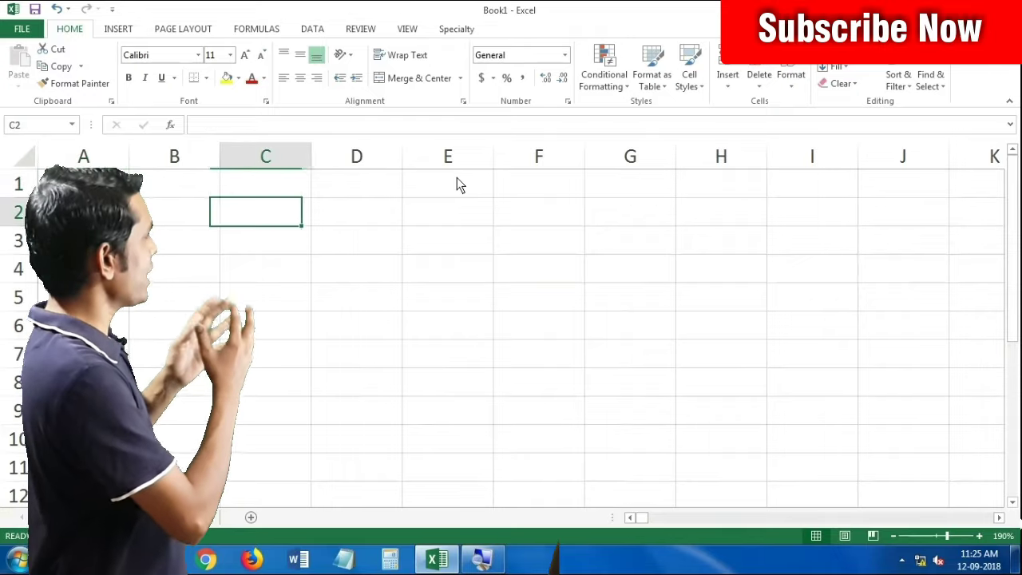
key(Right)
key(Right)
key(Right)
key(Right)
key(Right)
key(Down)
key(Down)
key(Left)
key(Left)
key(Left)
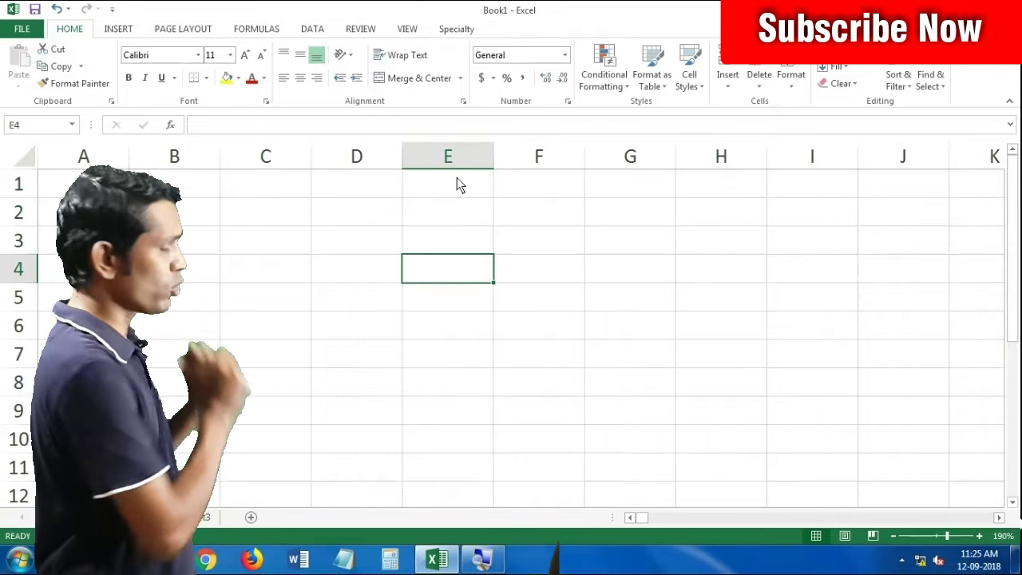
Enter CELL in E4, then delete it so E4 is empty again
text(CELL)
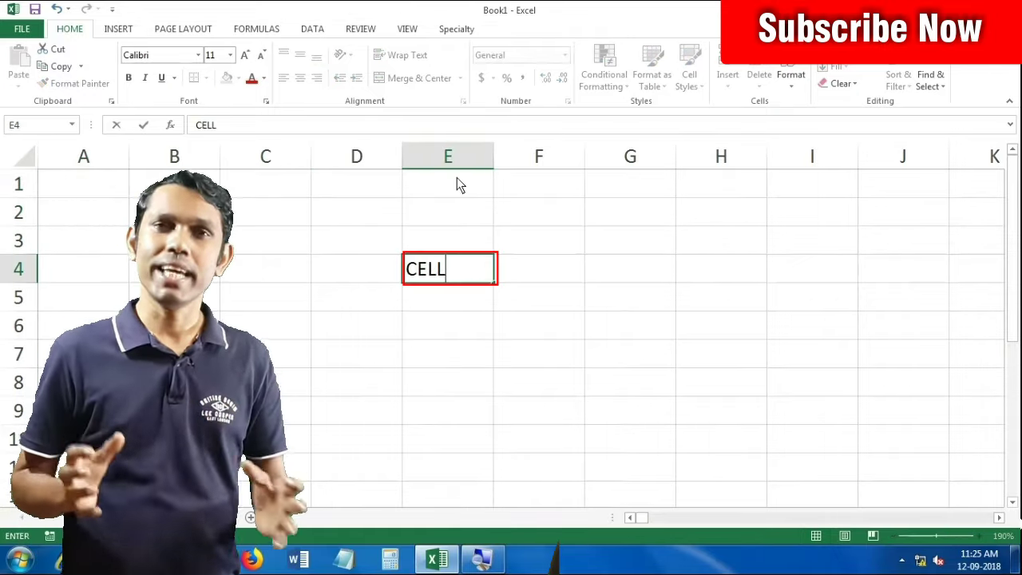
key(Return)
key(Up)
key(Delete)
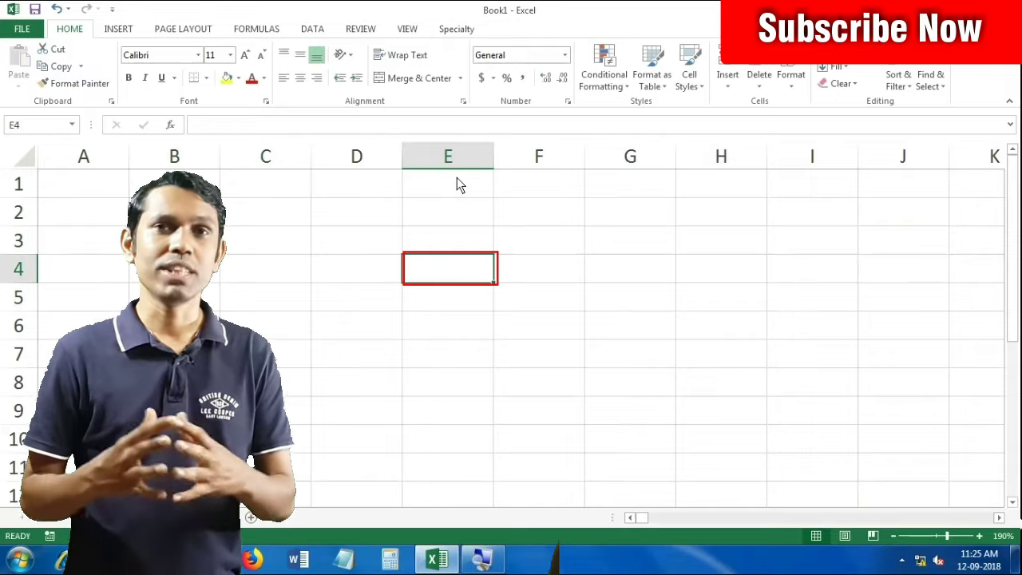
key(Up)
key(Down)
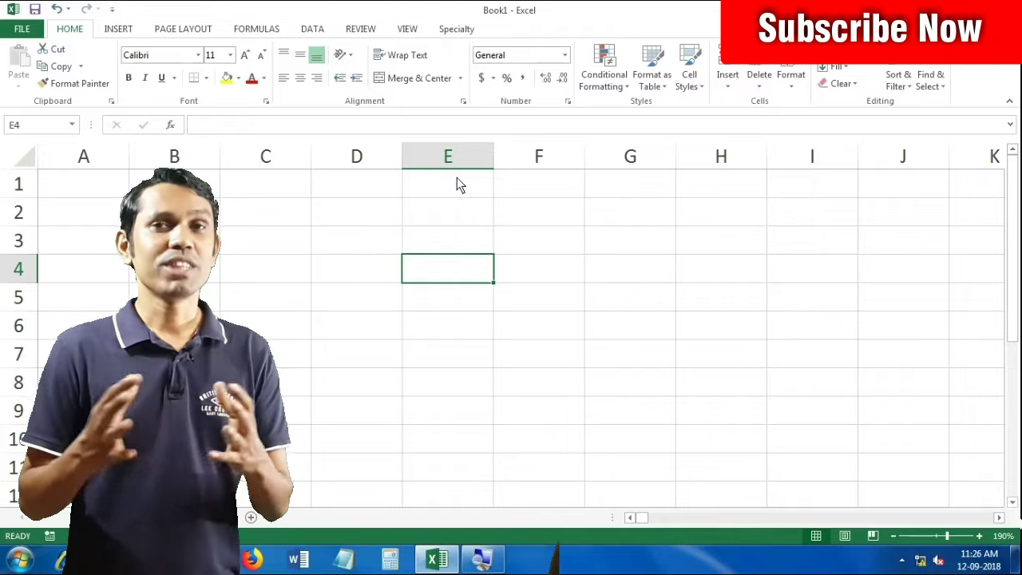
key(Left)
key(Up)
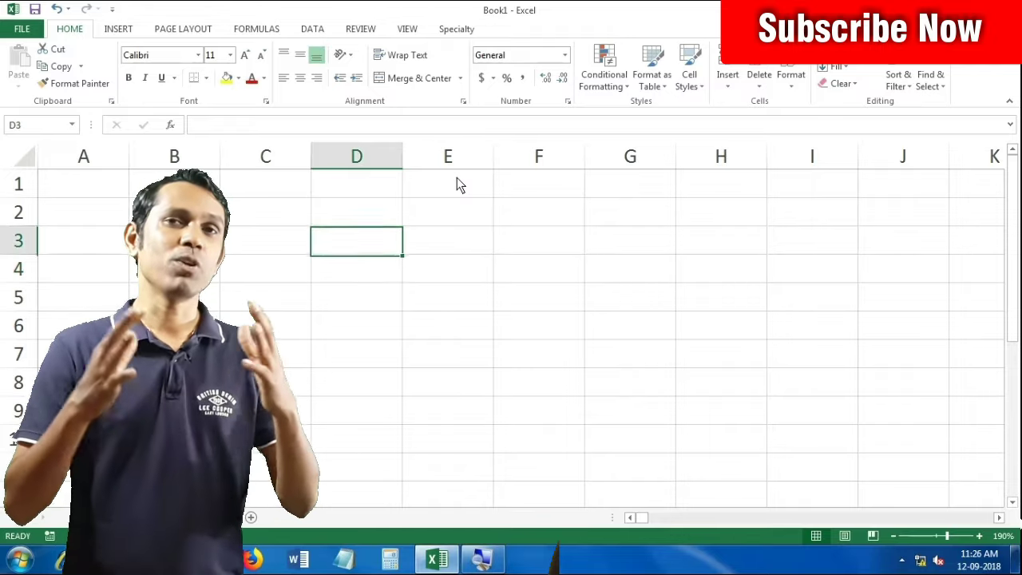
key(Right)
key(Down)
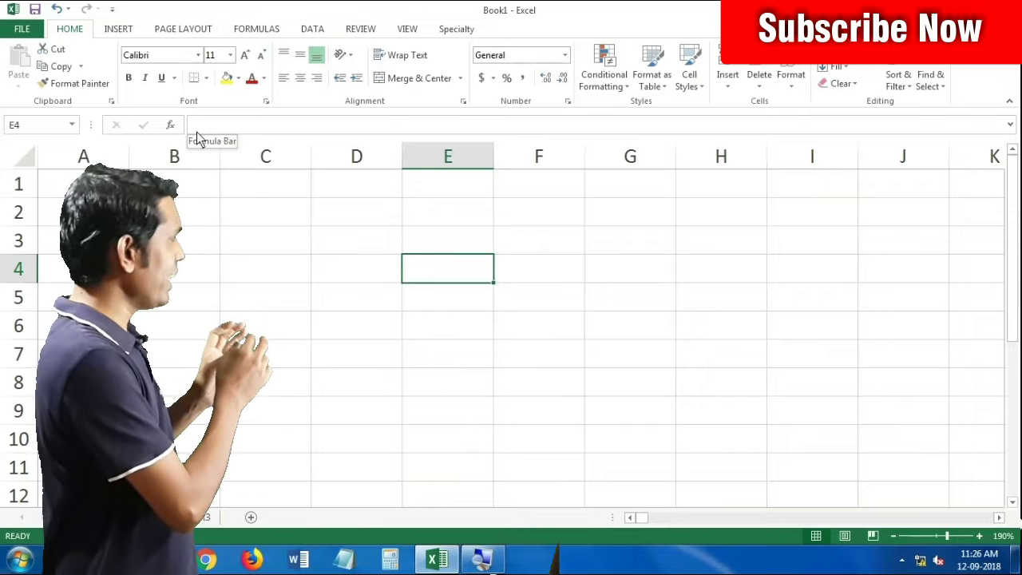
Enter 1545 in E4, ABC in E5 and the formula =11*5 in E6
text(1545)
key(Return)
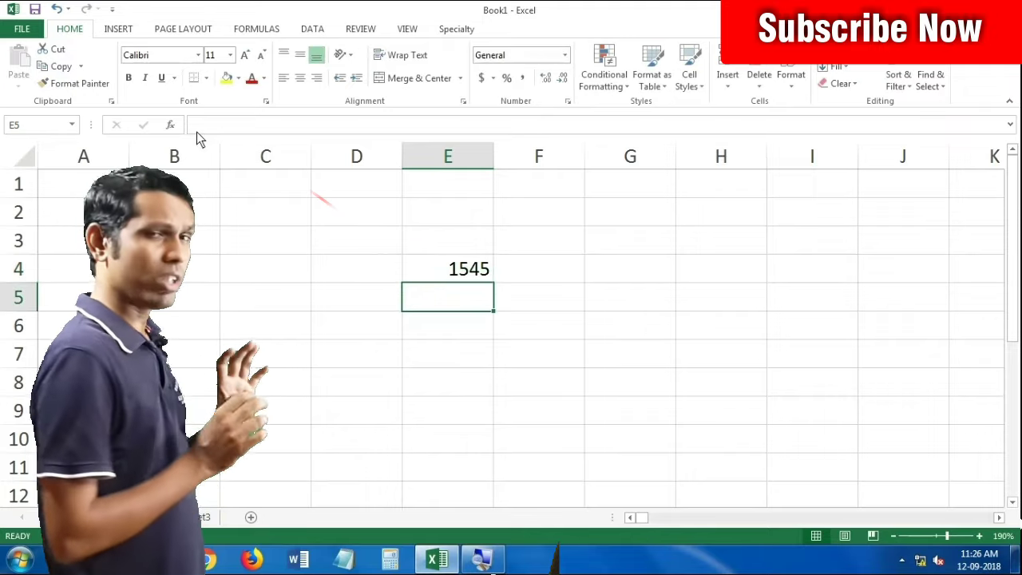
key(Up)
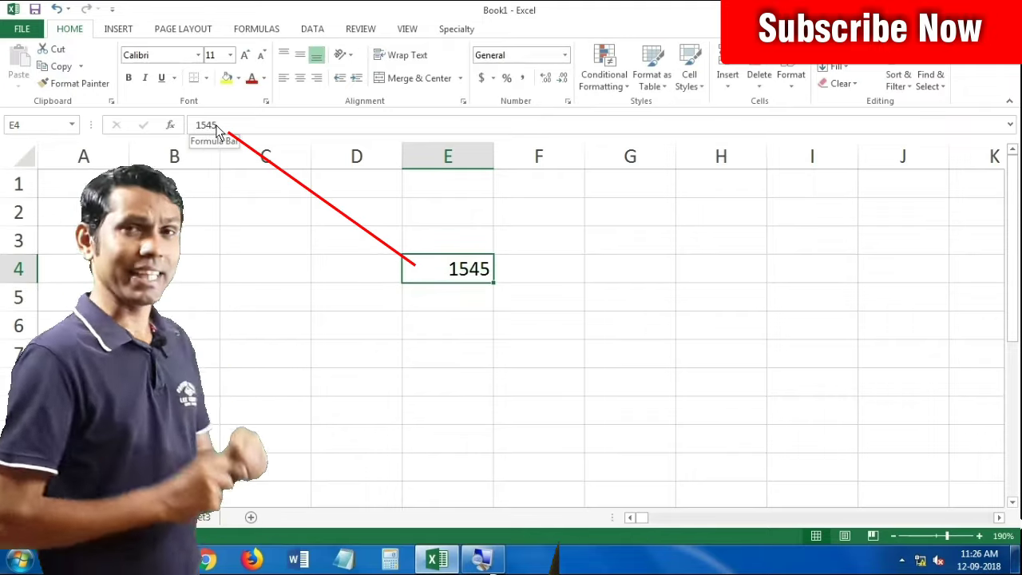
key(Down)
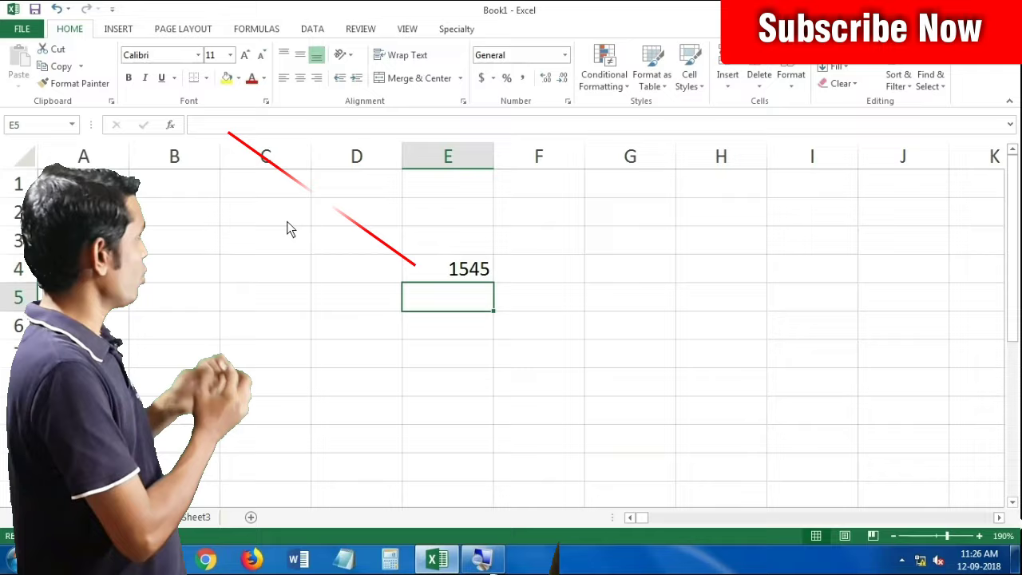
text(ABC)
key(Return)
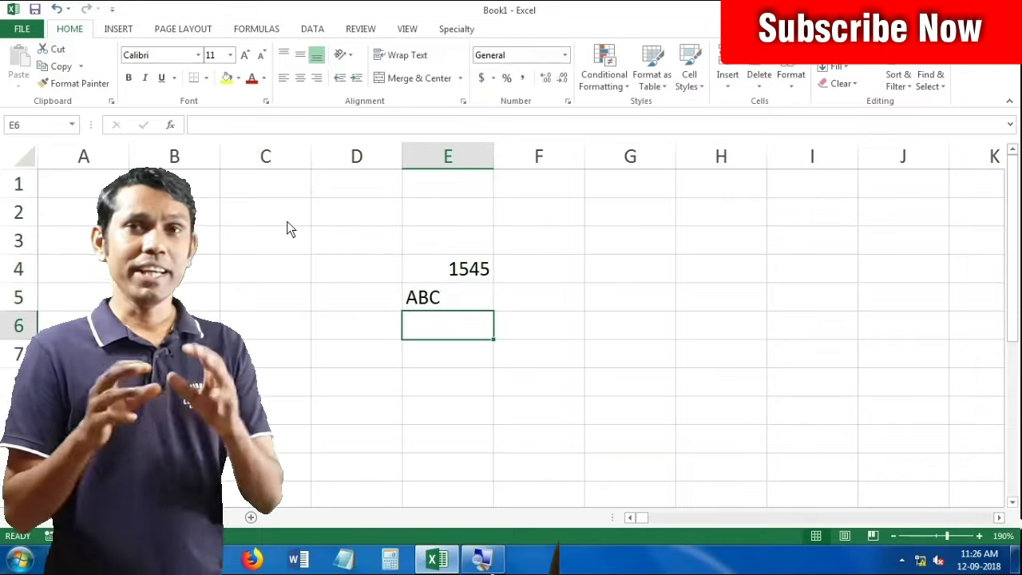
text(=1)
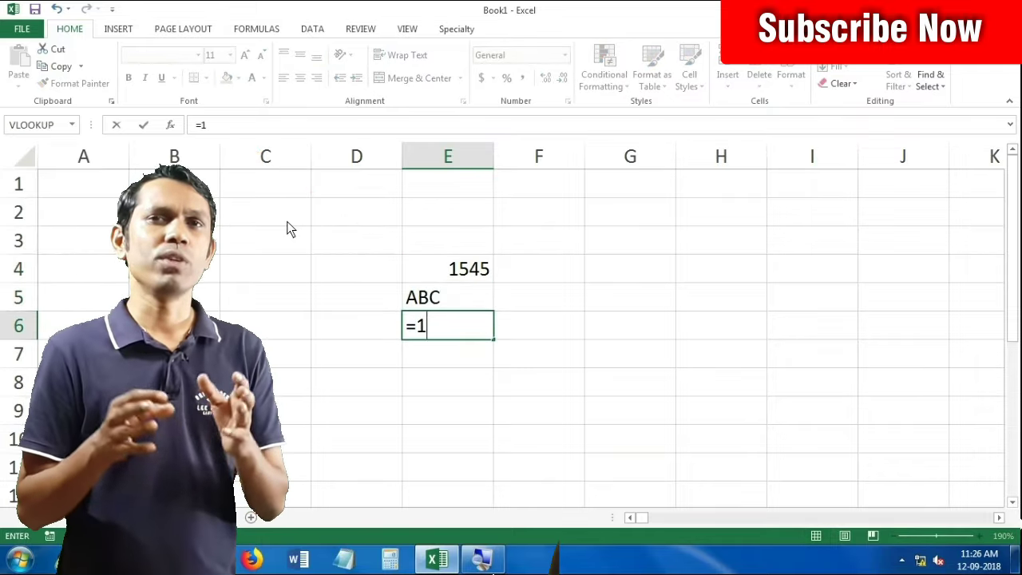
text(1*5)
key(ctrl+Return)
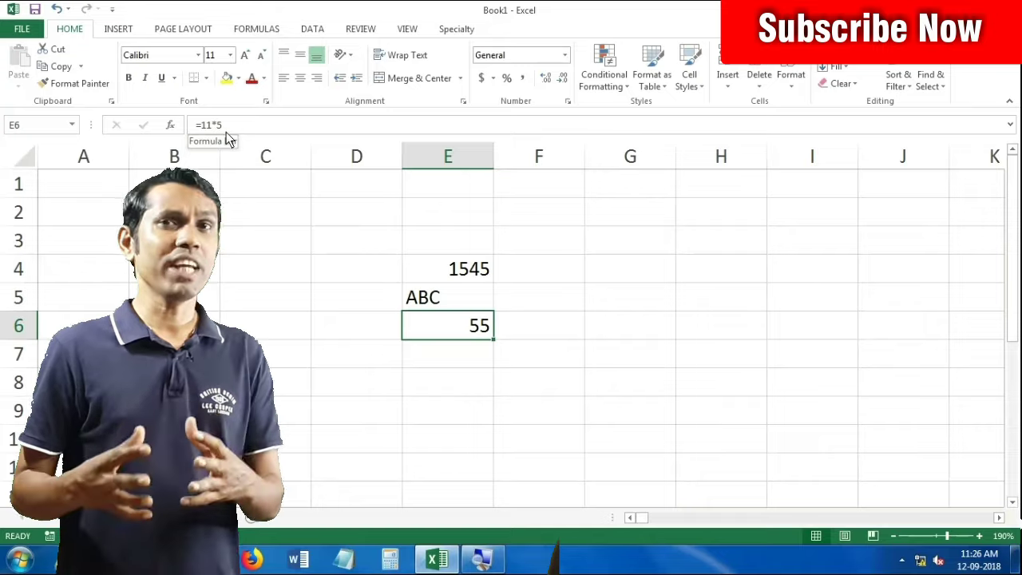
Inspect E6's =11*5 formula, then jump to A1 via the Name Box
click(258, 129)
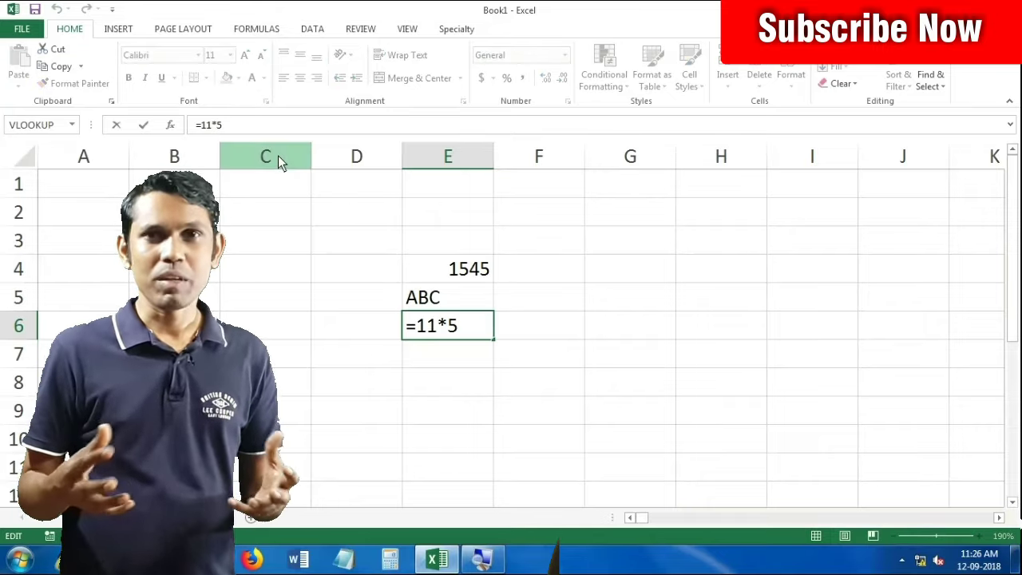
click(143, 124)
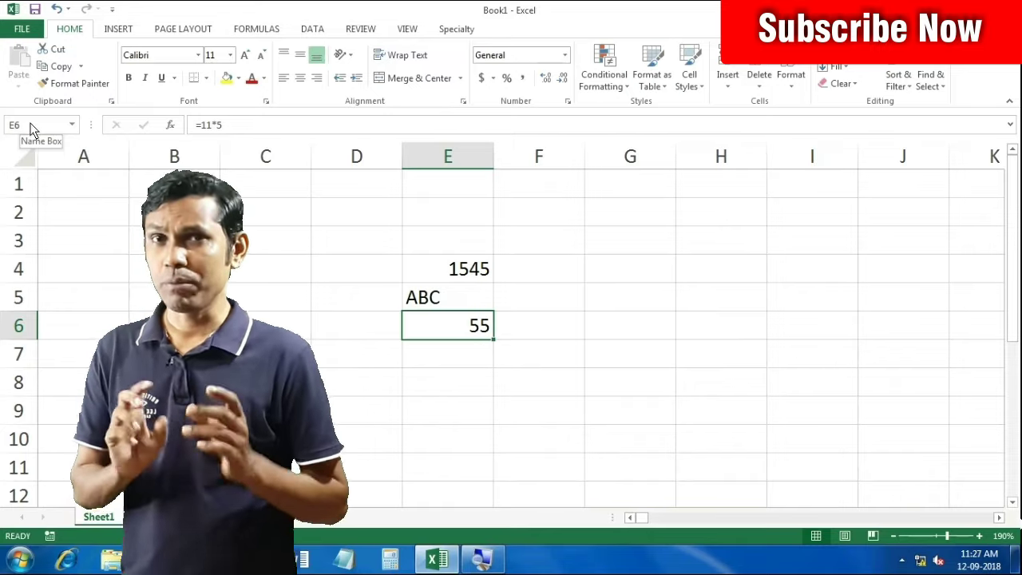
click(31, 125)
text(A1)
key(Return)
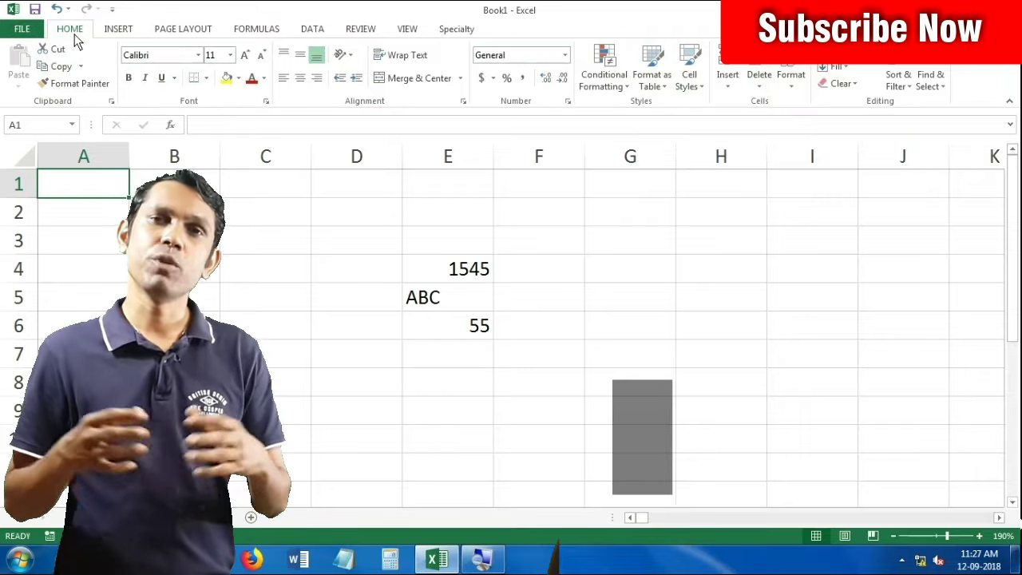
click(116, 29)
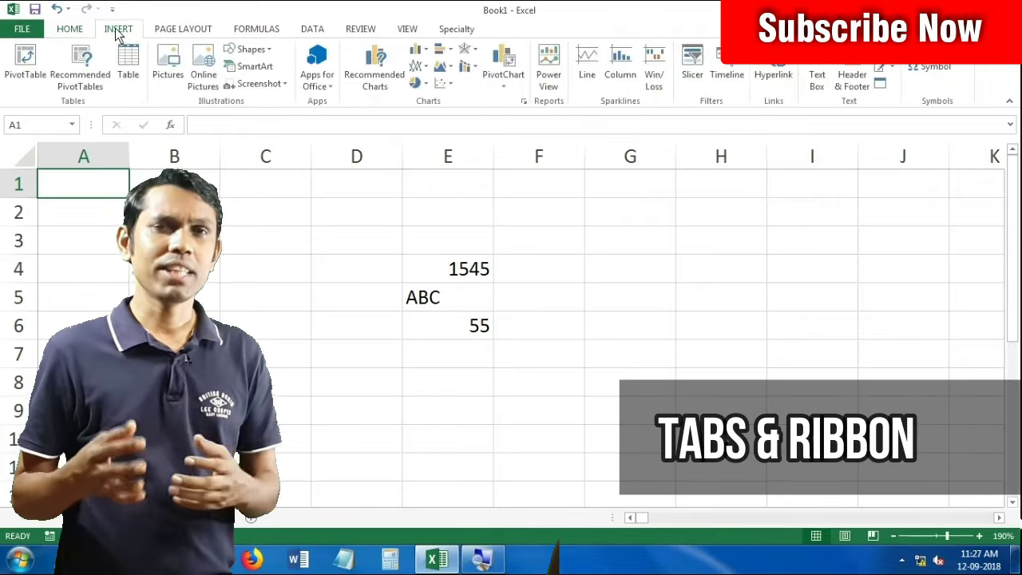
click(183, 30)
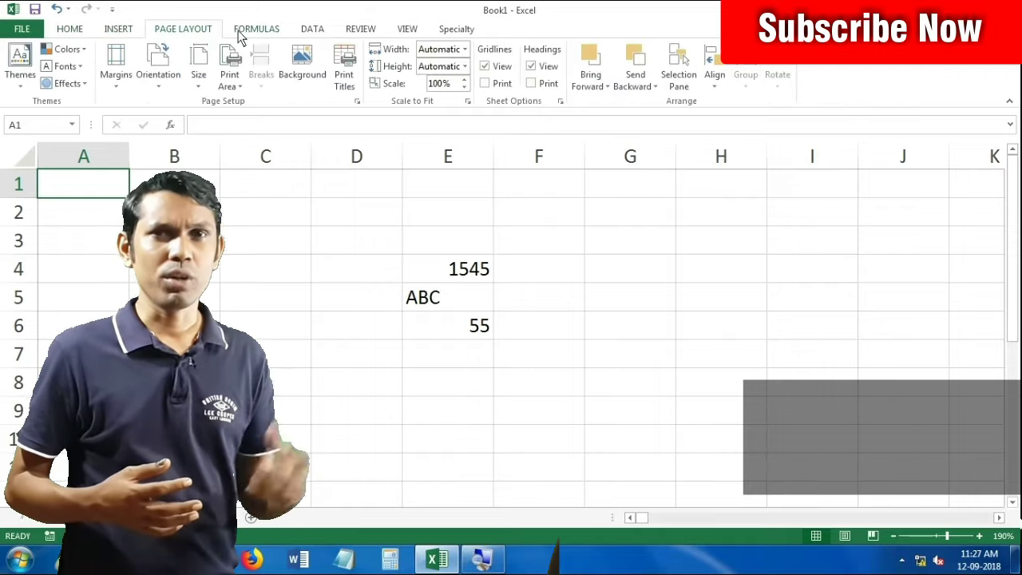
click(256, 29)
click(324, 32)
click(352, 35)
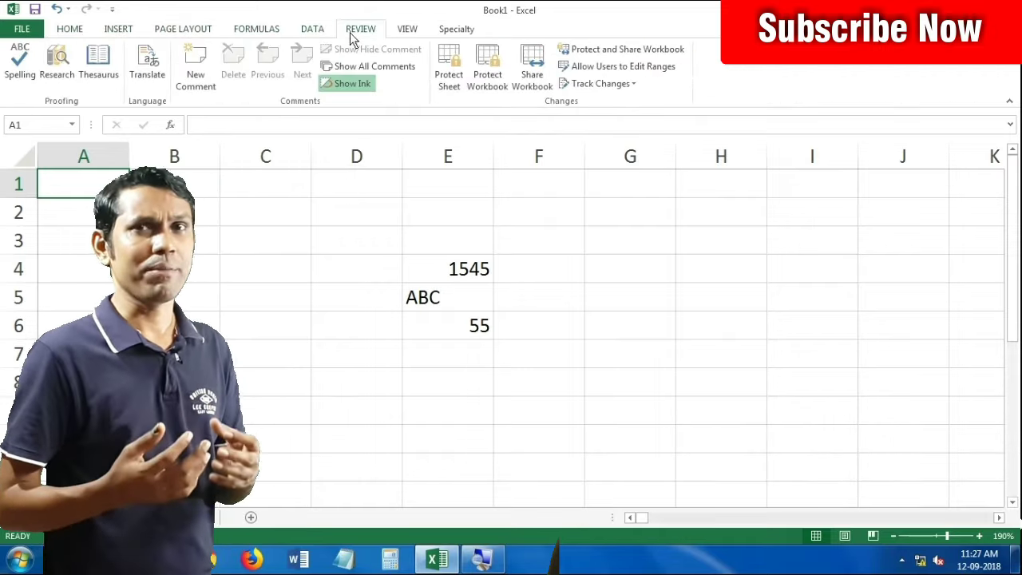
click(269, 32)
click(213, 37)
click(120, 32)
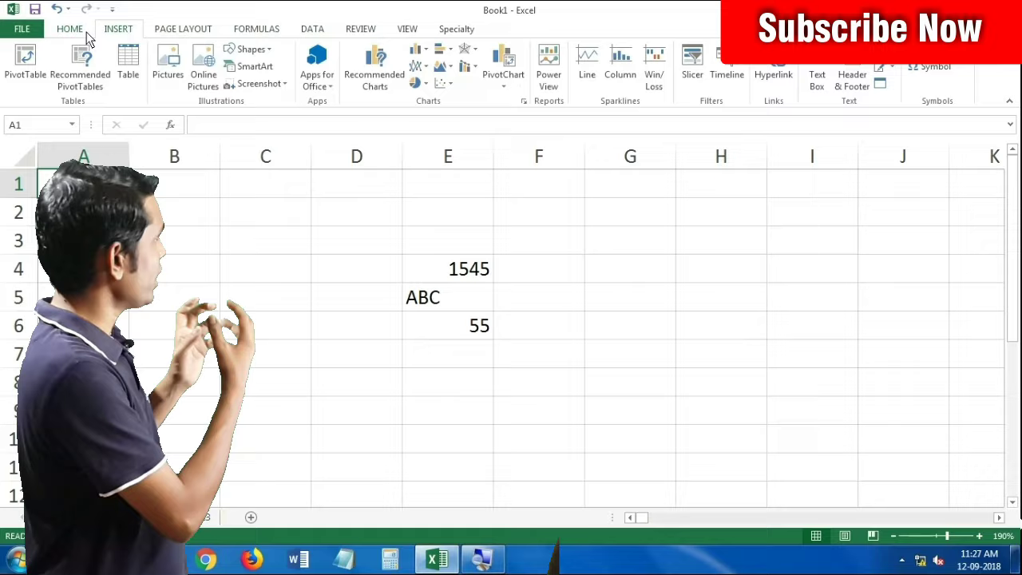
click(73, 32)
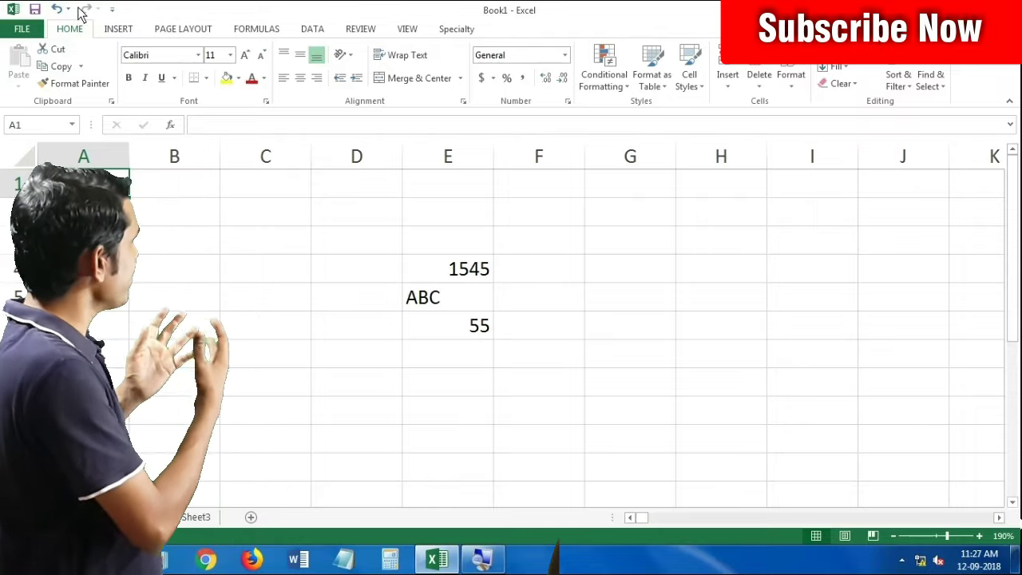
click(21, 28)
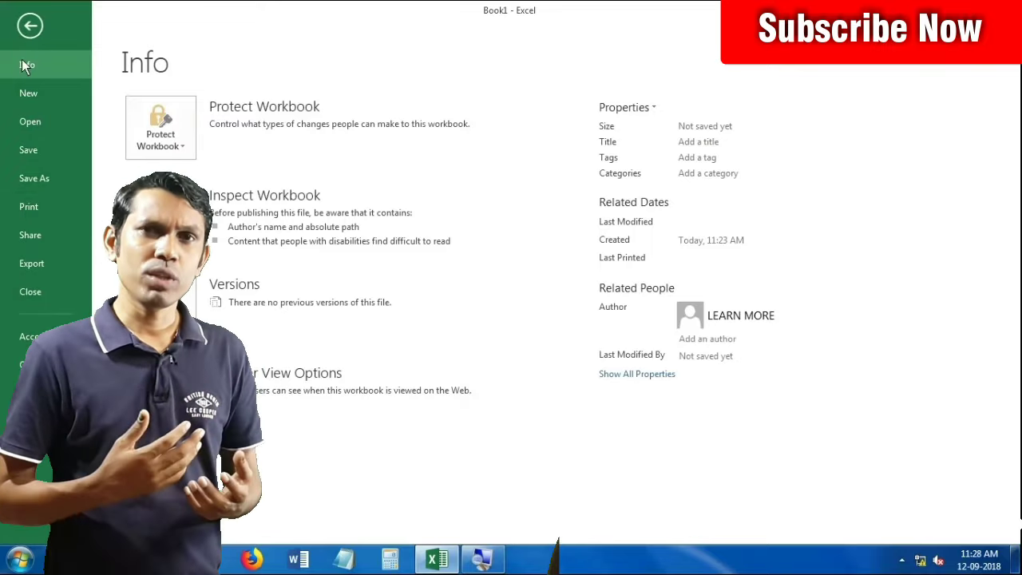
click(30, 27)
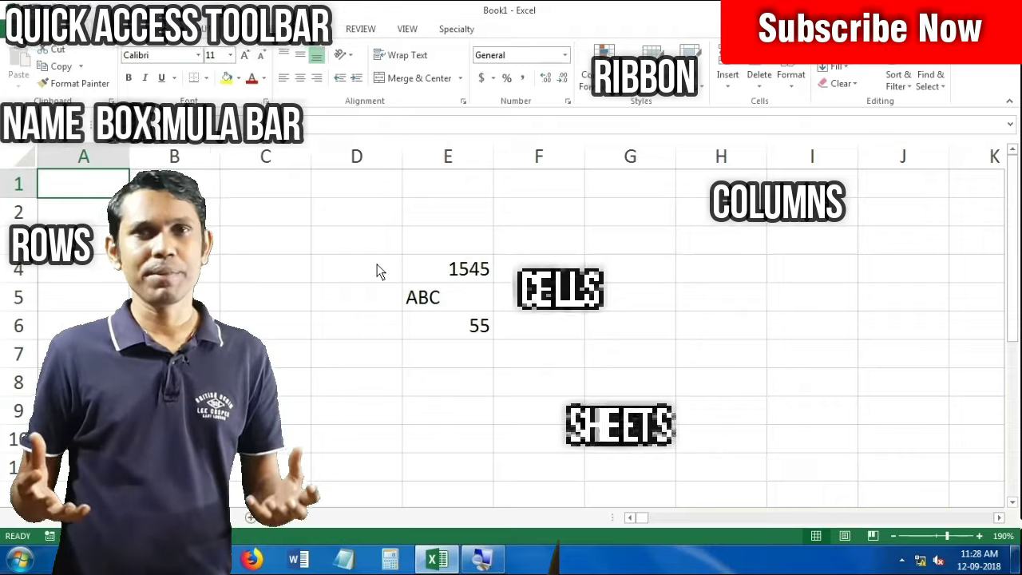
click(376, 269)
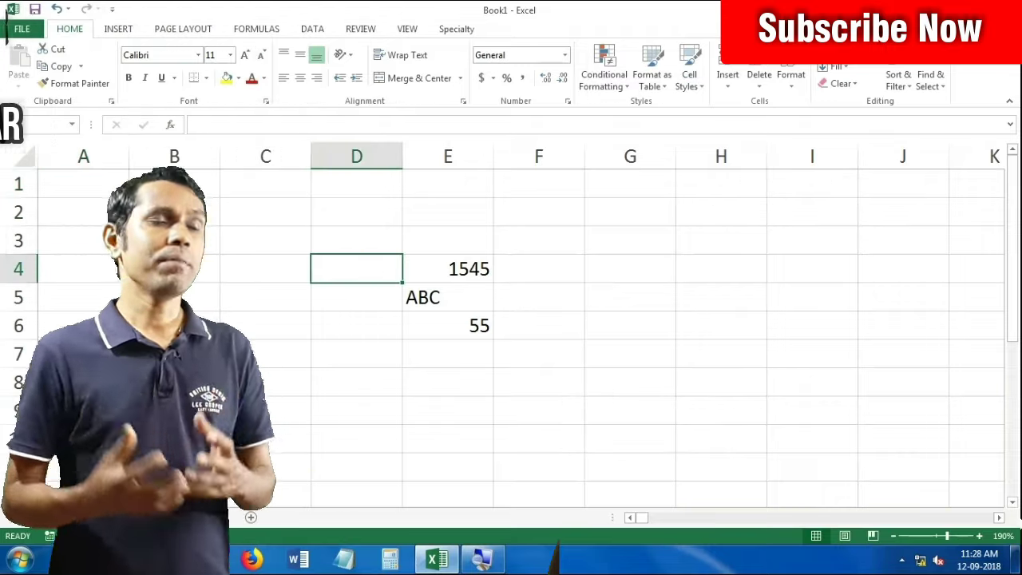
Select row 4, then column B
click(18, 269)
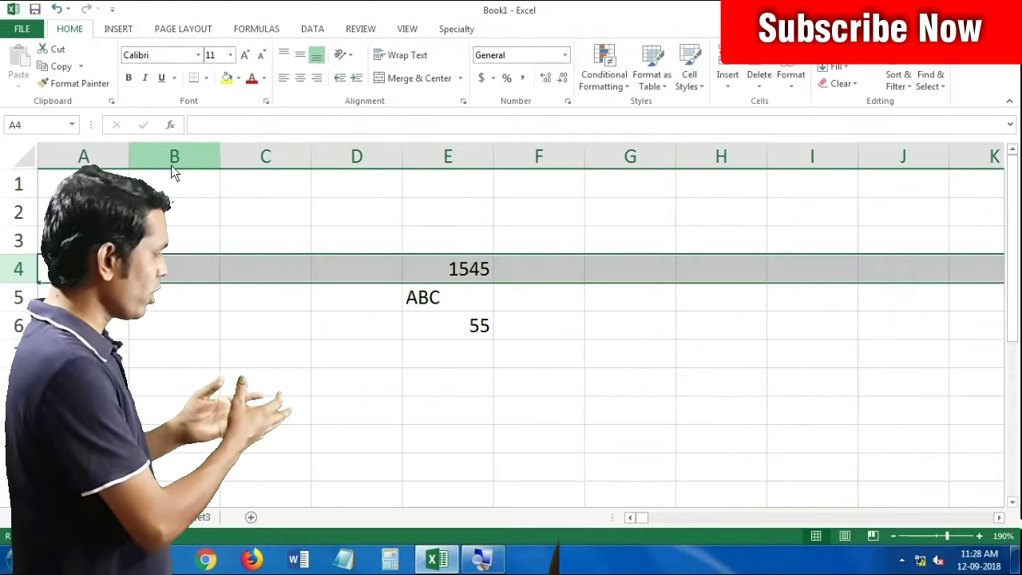
click(171, 162)
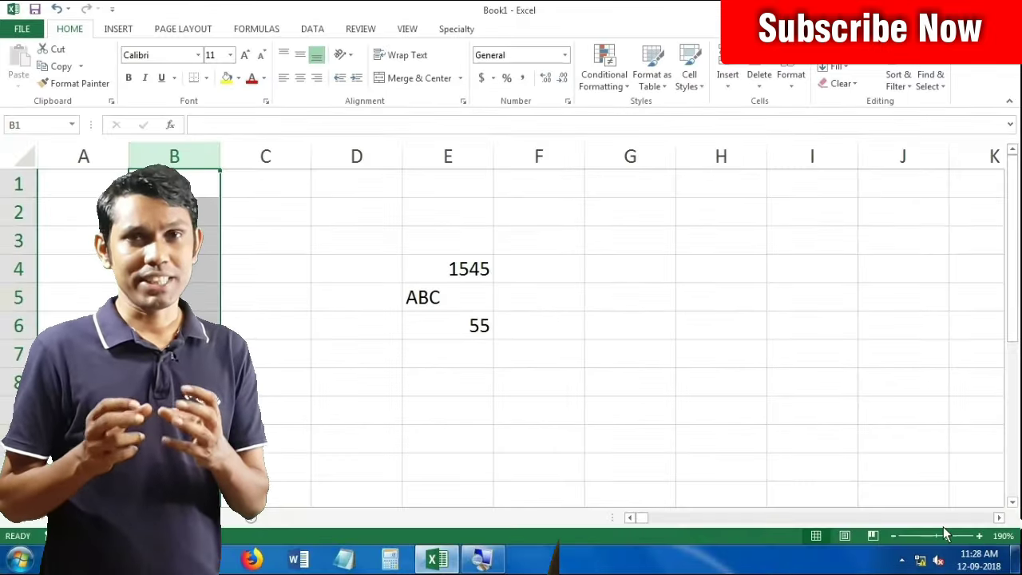
Zoom the sheet in to 220%, back down to 140%, and open the Zoom dialog
click(978, 536)
click(977, 536)
click(977, 536)
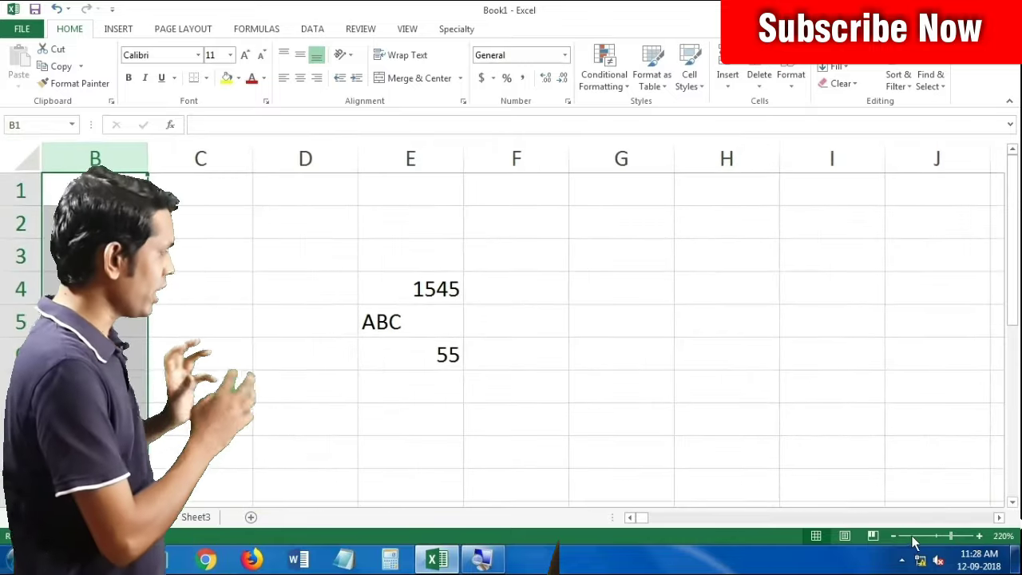
click(894, 536)
click(895, 537)
click(895, 536)
click(894, 536)
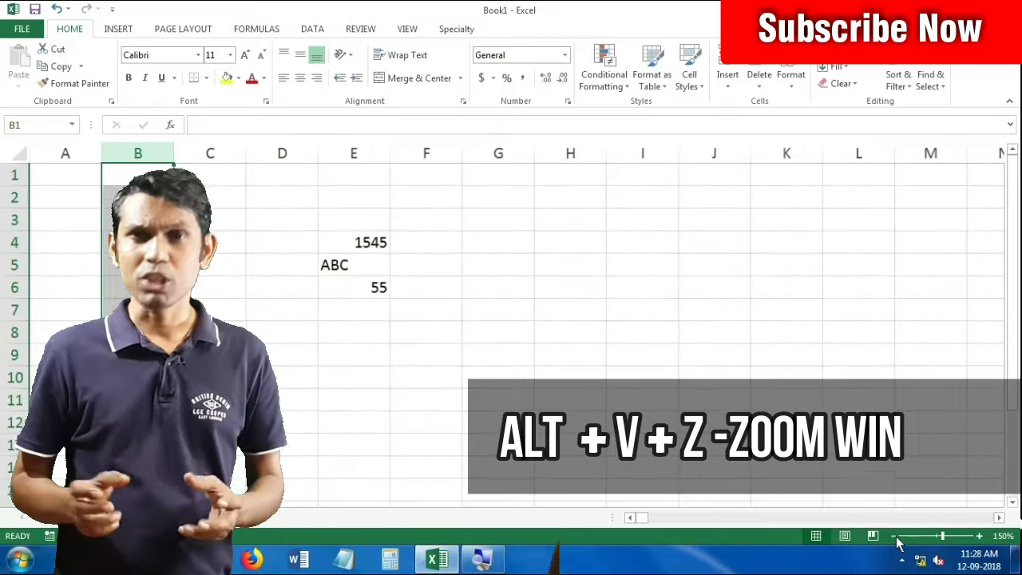
click(894, 537)
click(894, 536)
click(894, 537)
click(978, 536)
click(979, 536)
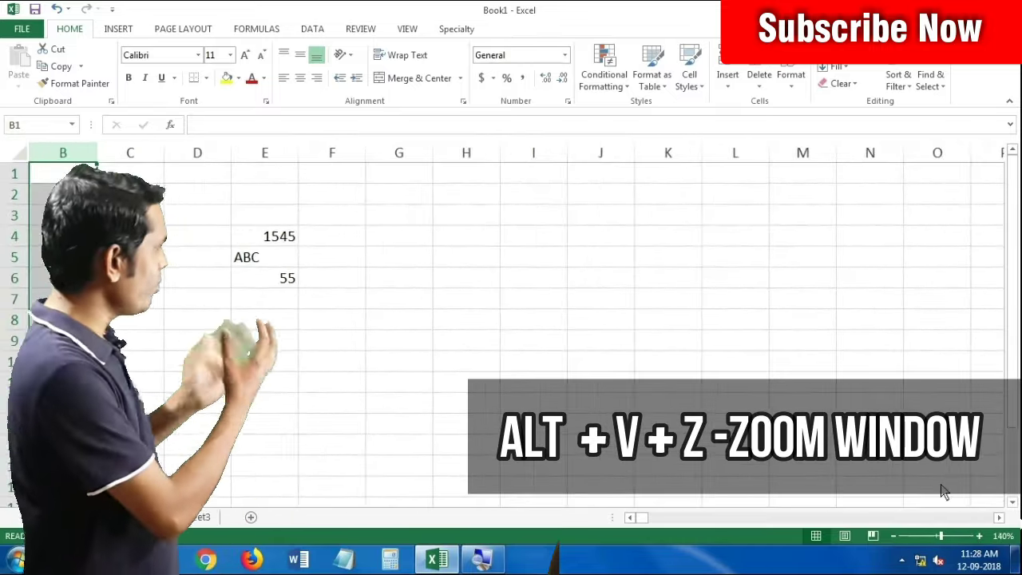
key(alt+v)
key(z)
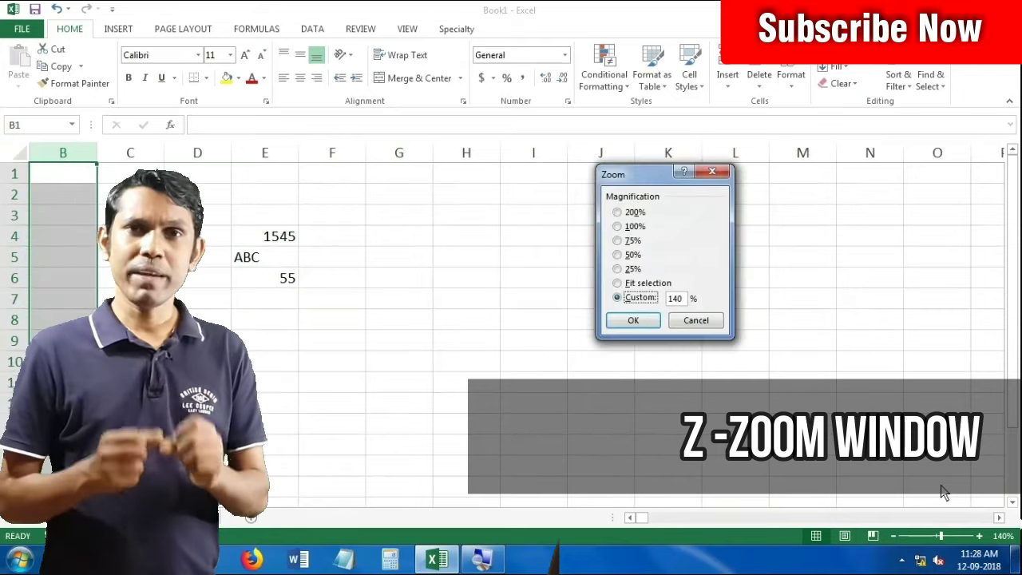